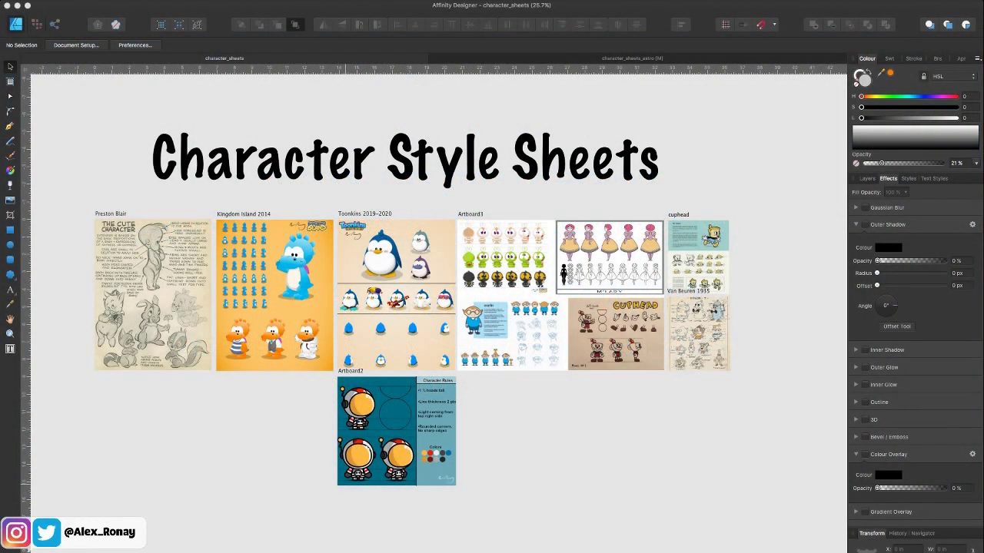
Step: Look over the full collection of character style sheet artboards under the Character Style Sheets title
scroll(153, 216, "up", 3)
scroll(152, 216, "right", 1)
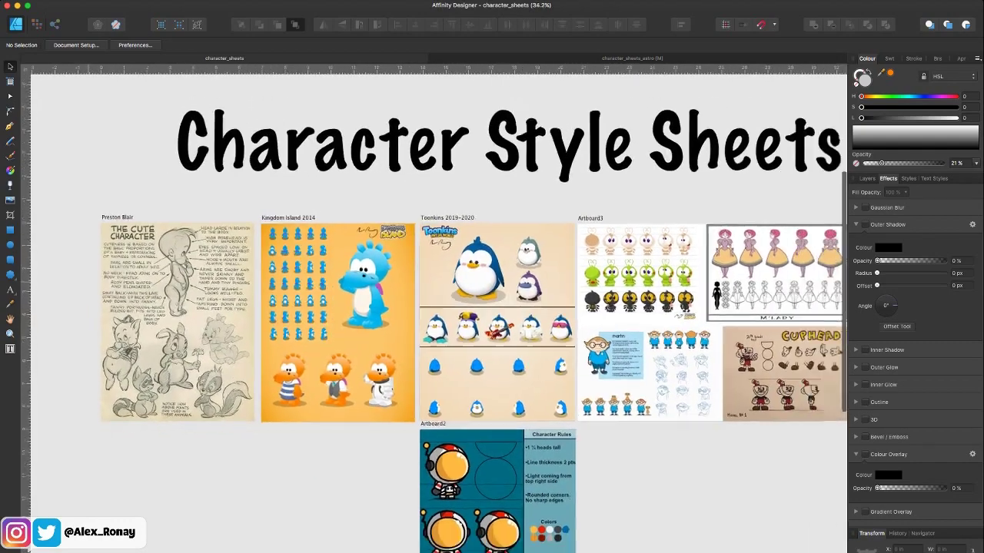
scroll(438, 314, "right", 1)
scroll(439, 313, "down", 1)
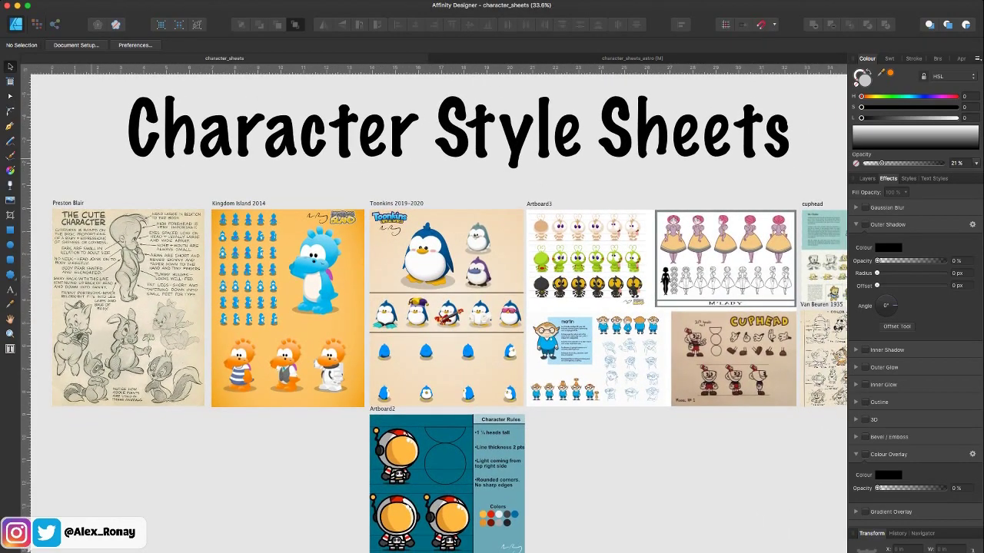
scroll(138, 164, "down", 3)
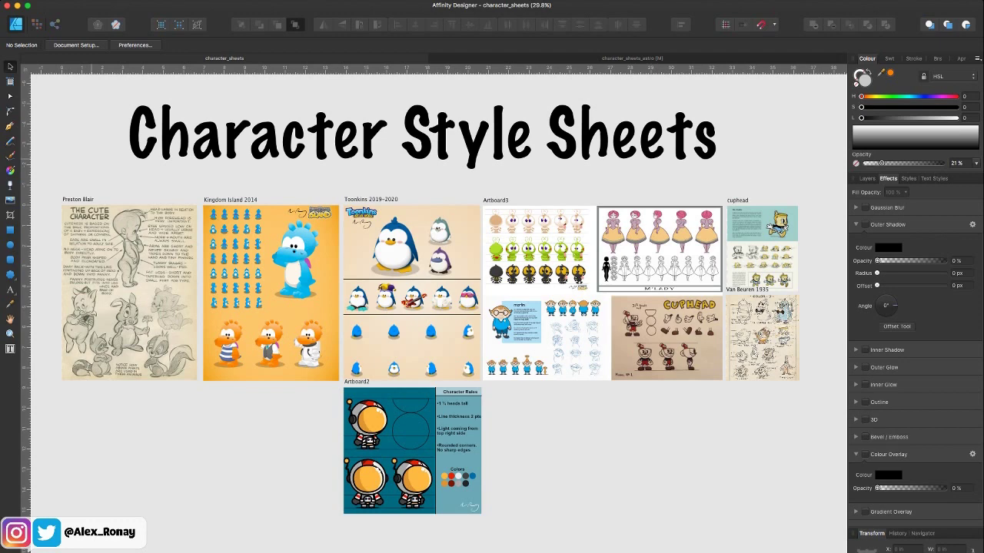
scroll(439, 307, "down", 1)
scroll(439, 308, "left", 1)
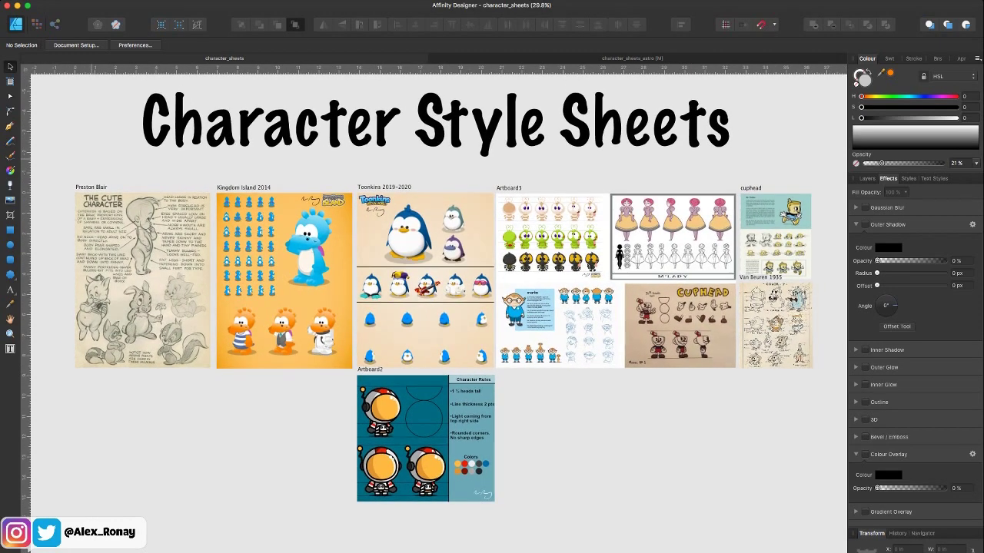
scroll(91, 150, "left", 1)
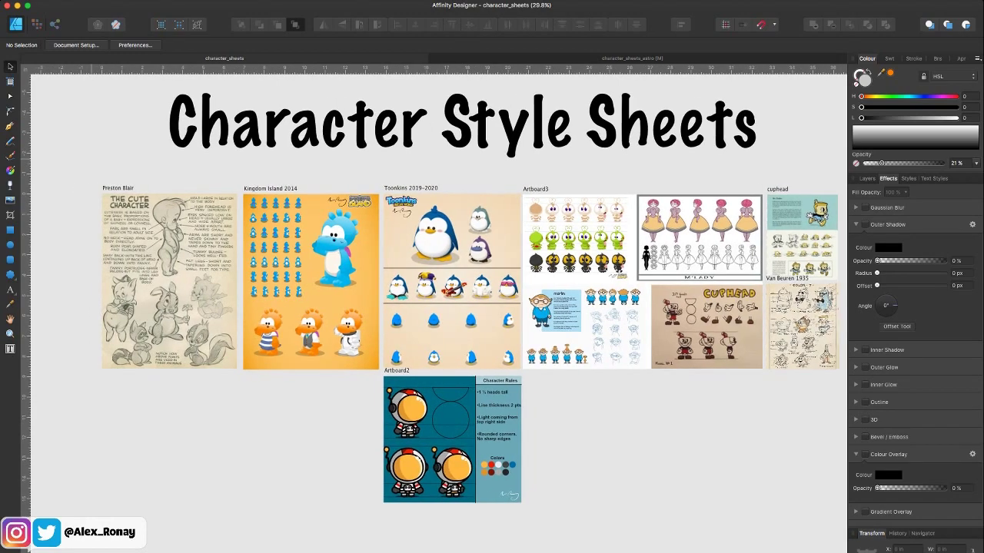
Step: Examine the Preston Blair sheet's notes on the proportions of the cute character and its animal examples
scroll(91, 150, "up", 4)
scroll(91, 149, "down", 1)
scroll(90, 150, "left", 1)
scroll(86, 292, "up", 3)
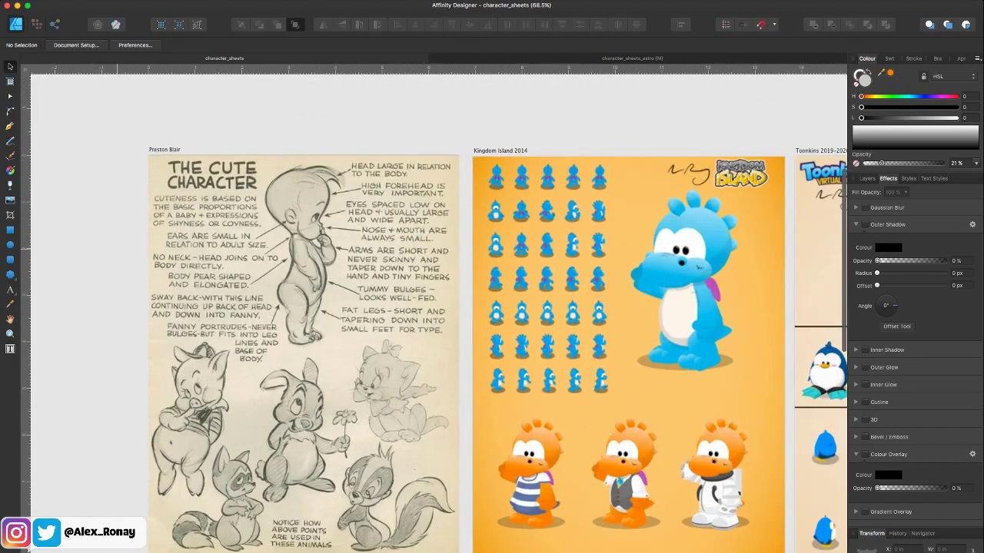
scroll(87, 423, "up", 2)
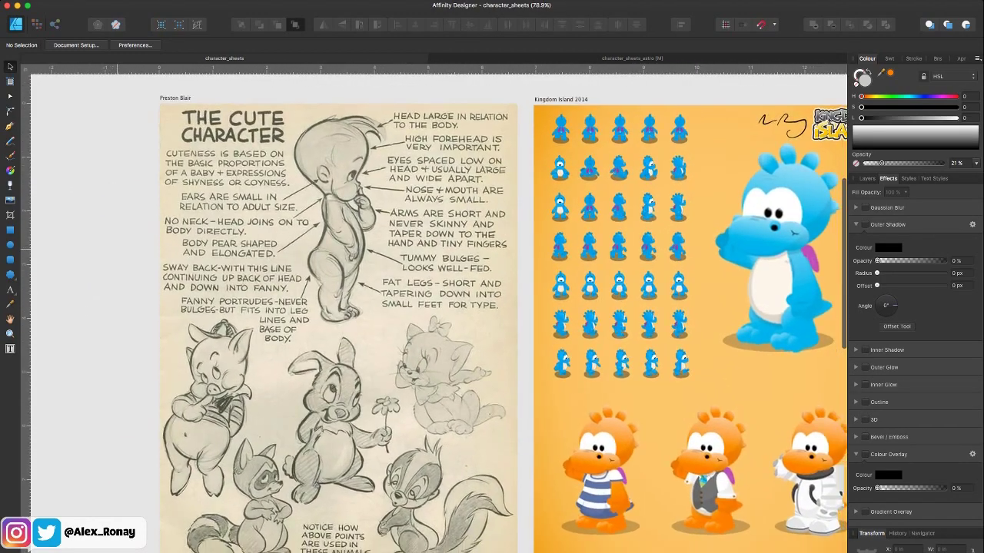
scroll(435, 309, "left", 3)
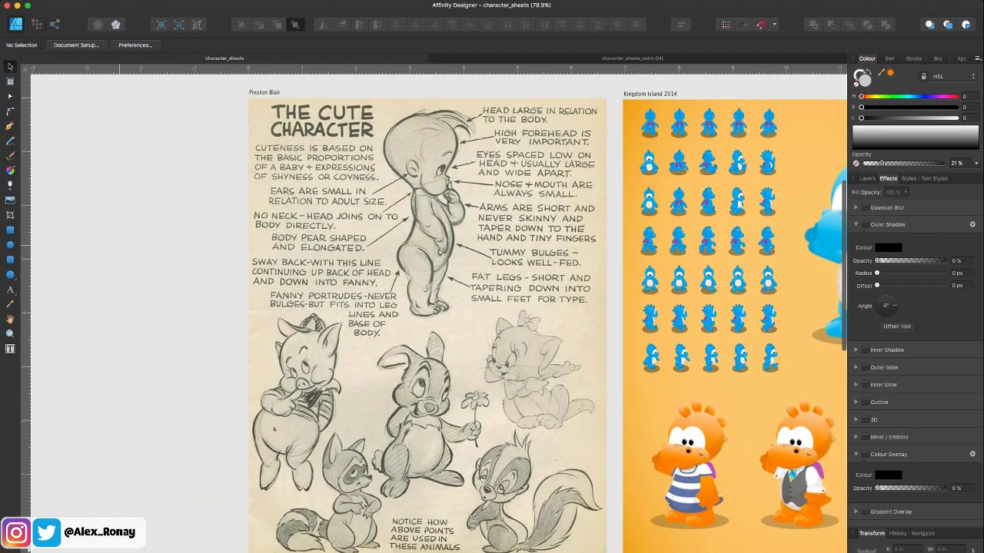
scroll(435, 309, "down", 1)
scroll(435, 309, "up", 1)
scroll(435, 309, "right", 2)
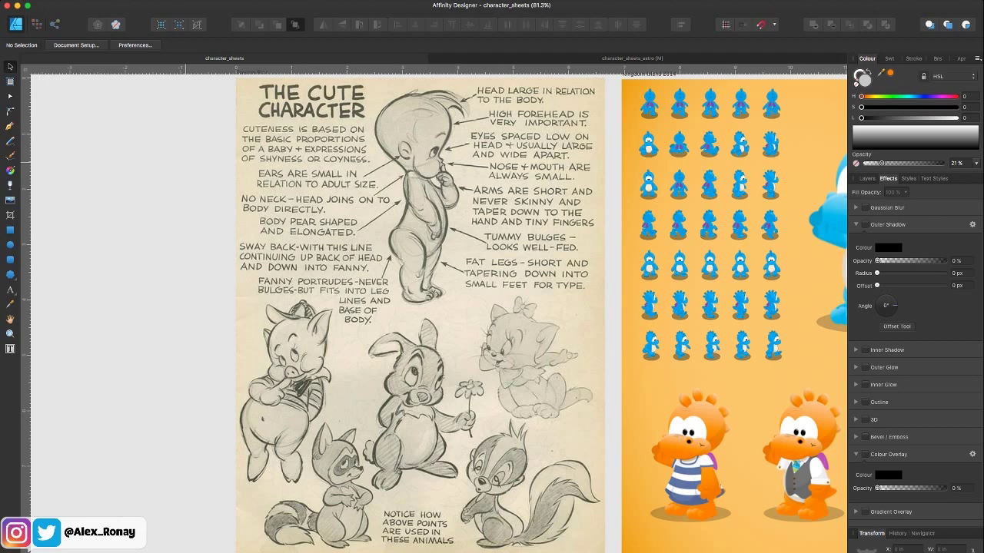
Step: Examine the turnarounds, poses and costume variations on the Kingdom Island 2014 and Toonkins 2019-2020 sheets
scroll(435, 309, "right", 8)
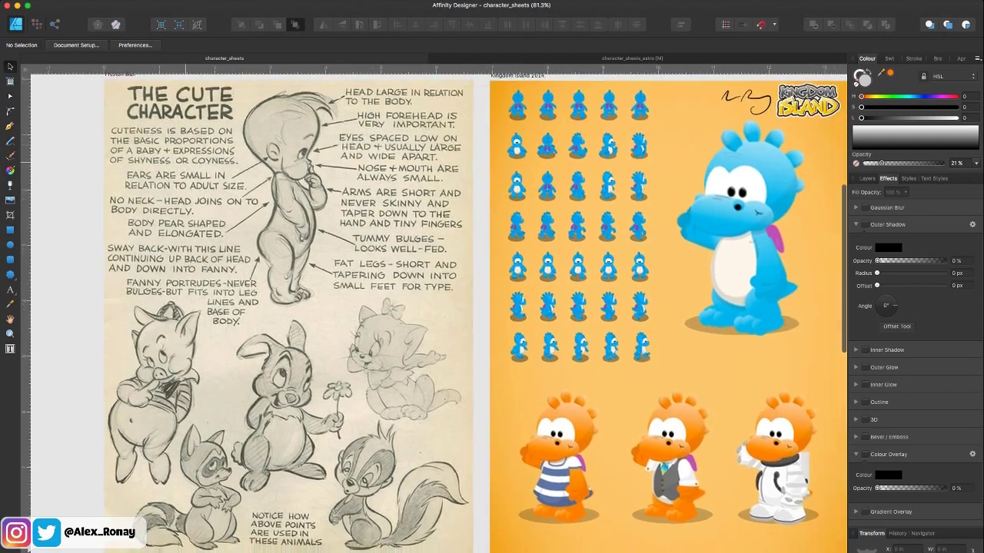
scroll(435, 309, "right", 5)
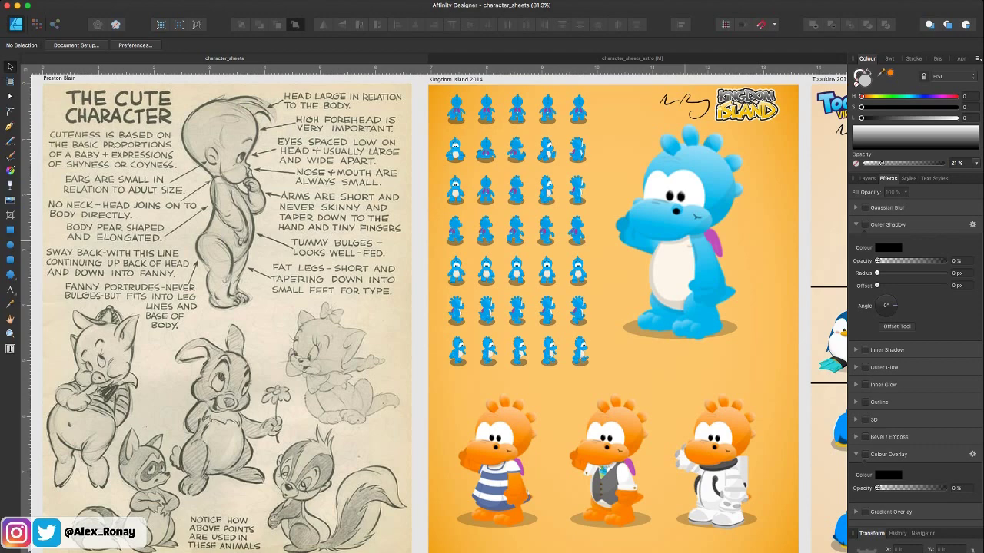
scroll(434, 309, "right", 5)
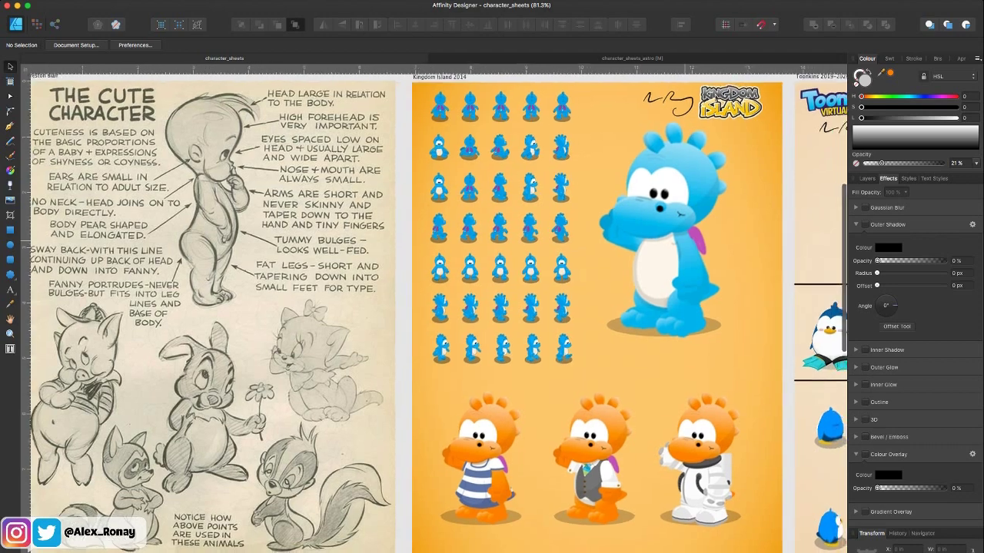
scroll(434, 308, "right", 8)
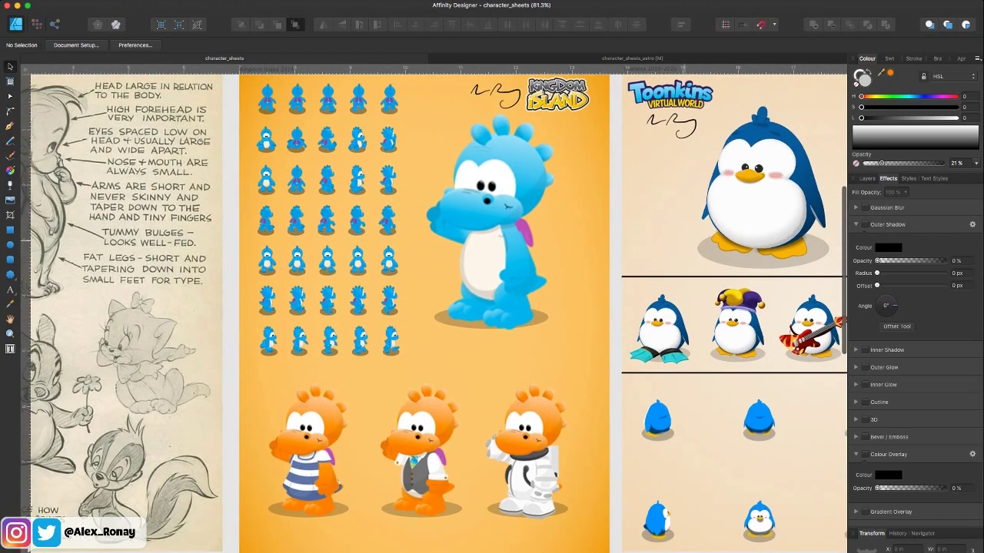
scroll(434, 307, "left", 1)
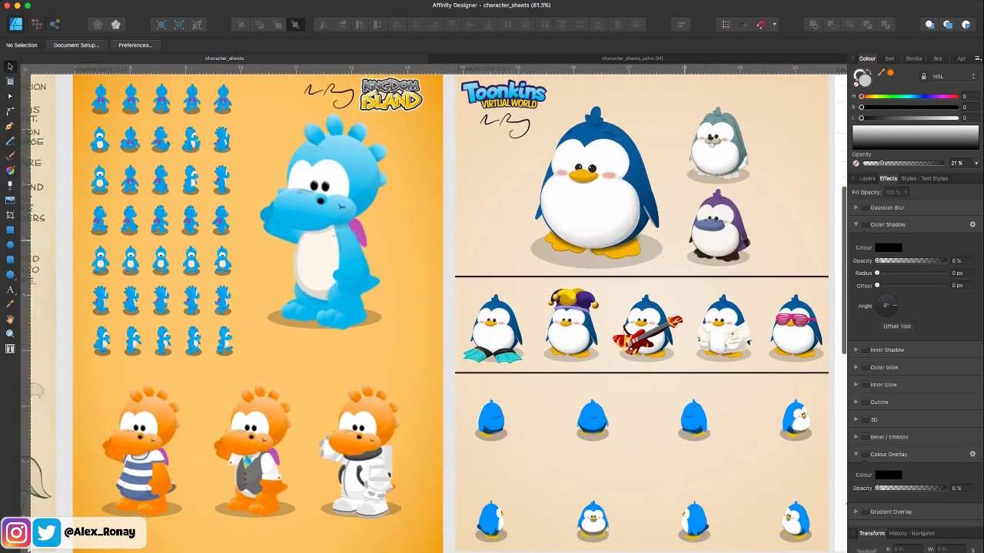
scroll(435, 307, "up", 1)
scroll(434, 307, "right", 3)
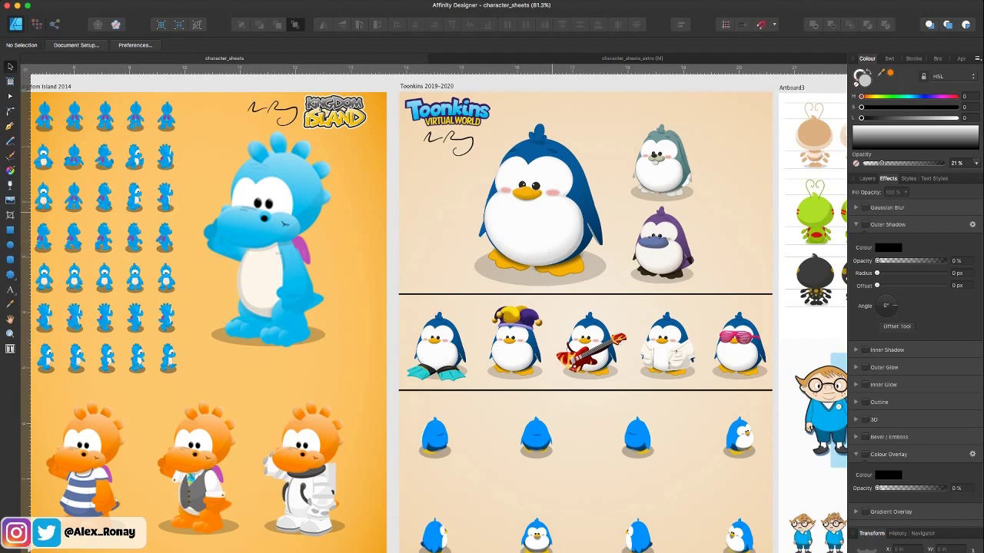
scroll(434, 307, "right", 3)
scroll(434, 307, "down", 1)
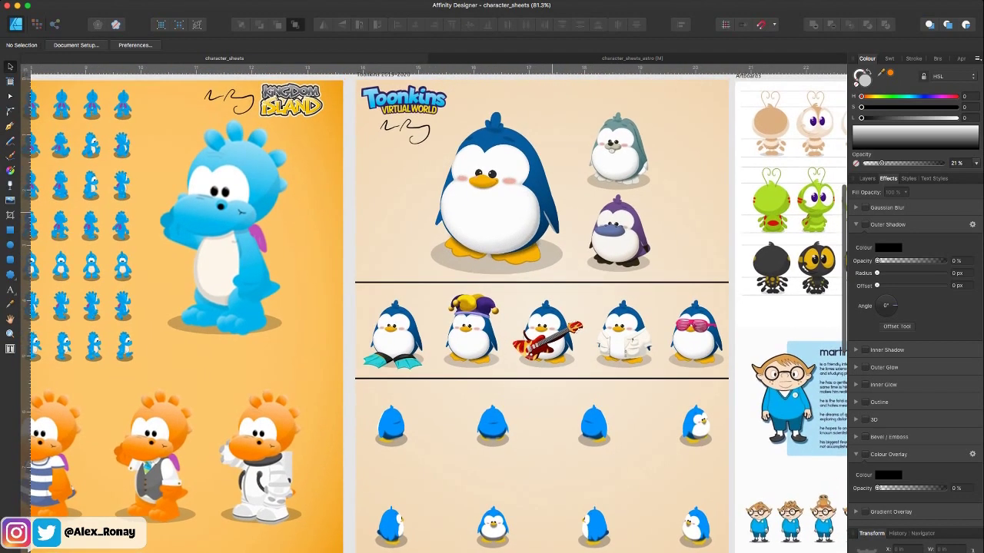
scroll(492, 292, "left", 4)
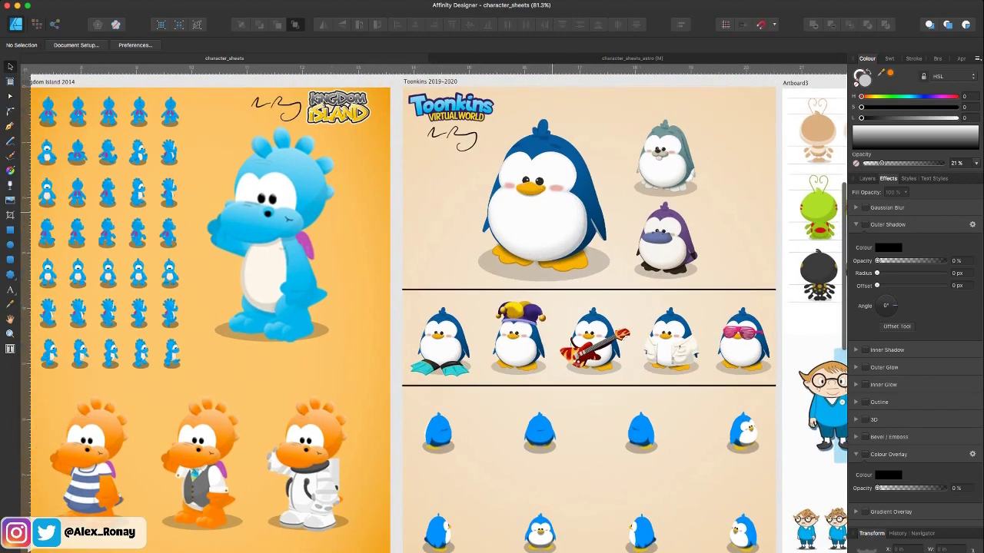
scroll(492, 292, "down", 1)
scroll(492, 292, "left", 5)
scroll(435, 307, "left", 2)
scroll(435, 308, "down", 1)
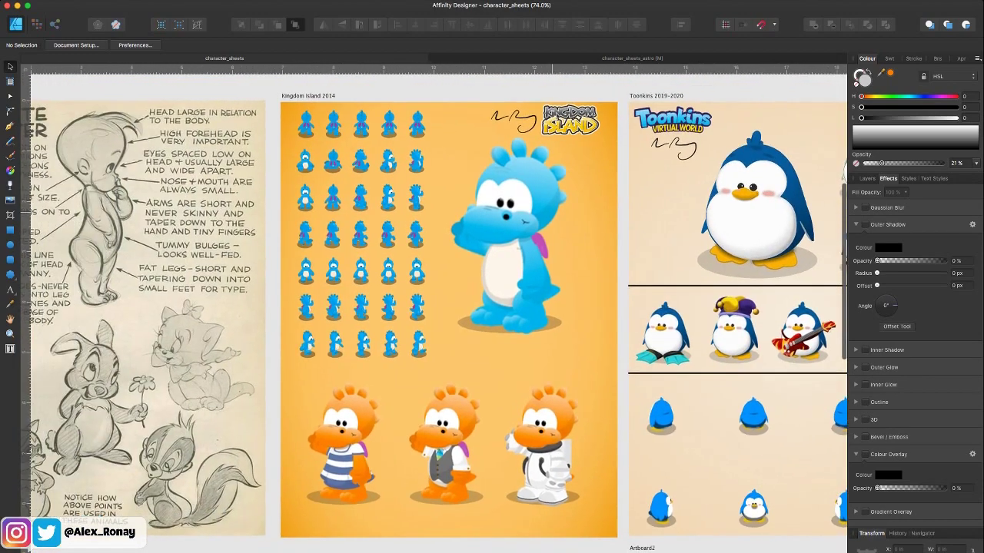
scroll(435, 308, "right", 5)
scroll(434, 308, "down", 1)
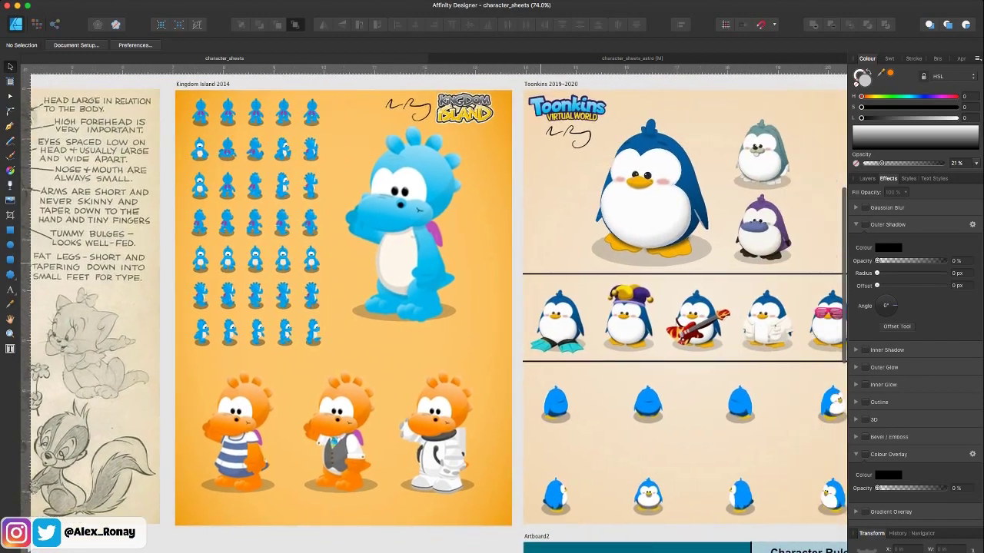
Step: Examine the Cuphead model sheet's head-height proportions, hand and foot poses, and three-view character lineup
scroll(540, 269, "down", 4)
scroll(541, 269, "right", 6)
scroll(541, 269, "down", 1)
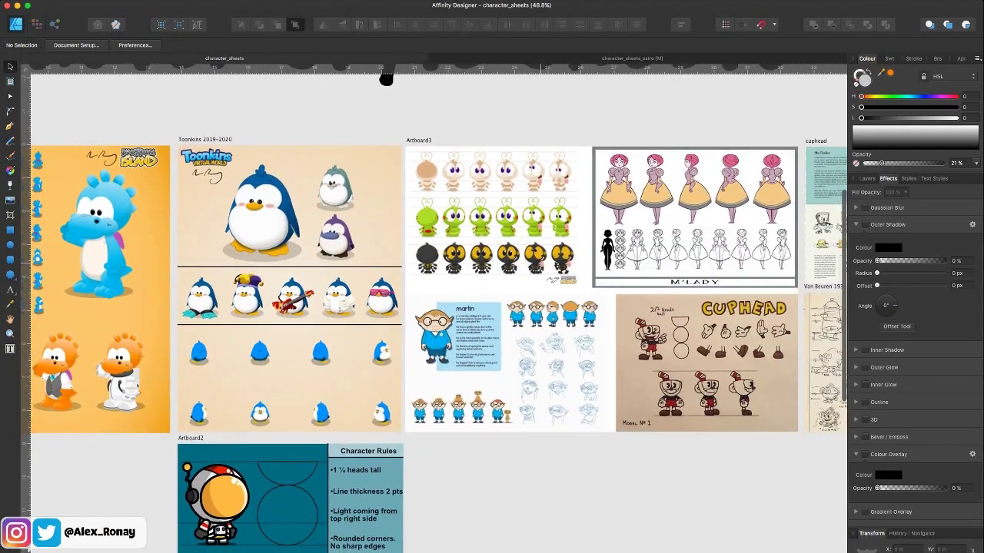
scroll(569, 340, "up", 4)
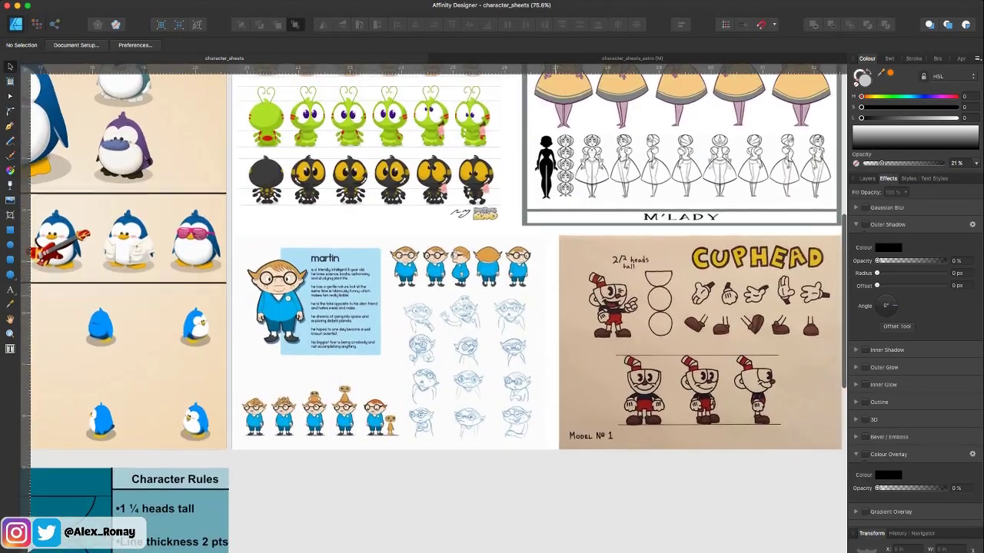
scroll(569, 341, "up", 2)
scroll(555, 323, "right", 5)
scroll(555, 323, "down", 1)
scroll(555, 322, "up", 3)
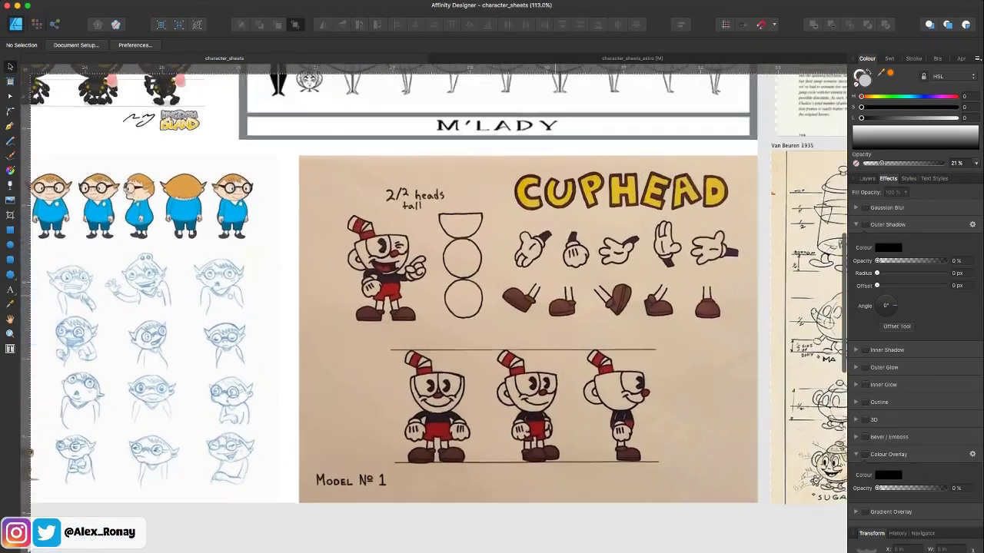
scroll(434, 307, "right", 2)
scroll(434, 307, "down", 1)
scroll(434, 307, "up", 1)
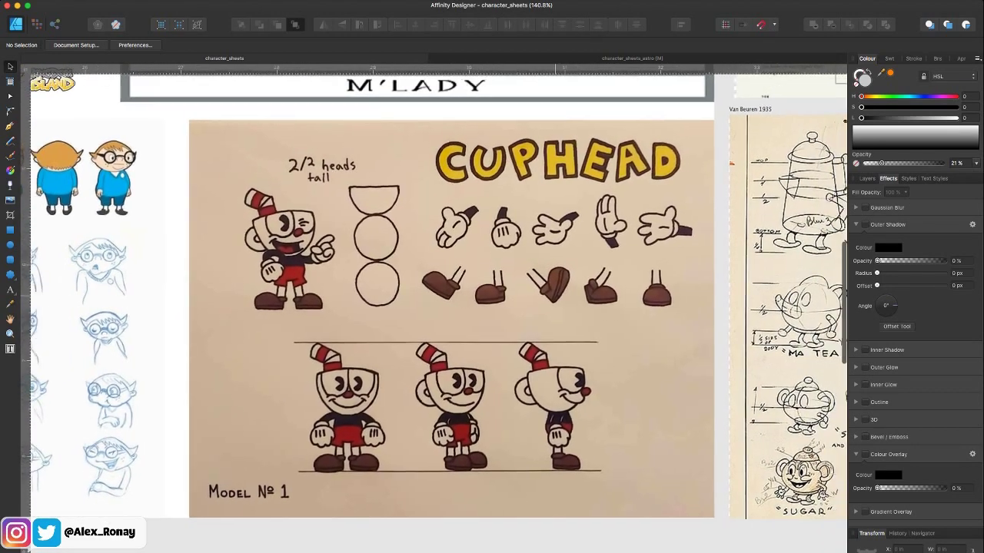
scroll(434, 308, "right", 3)
scroll(435, 307, "right", 2)
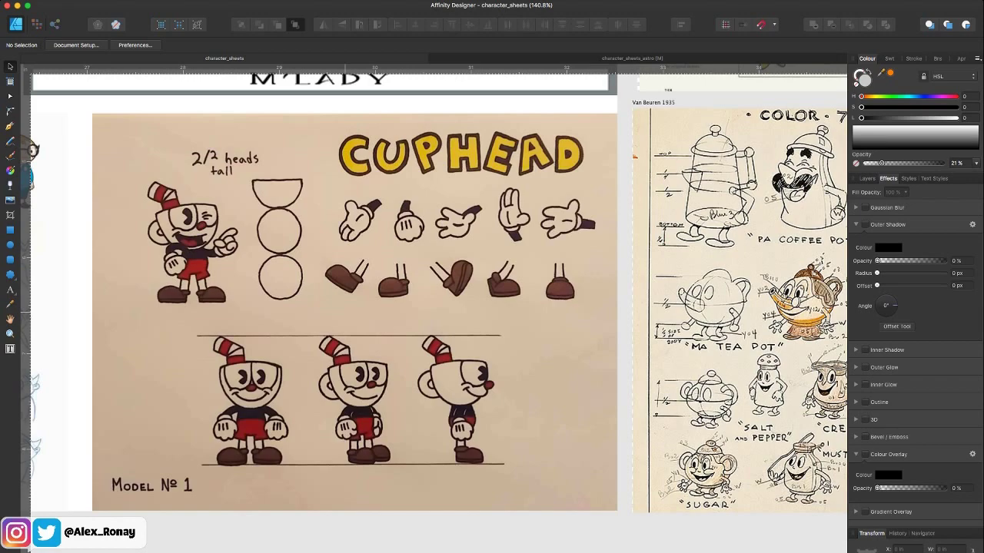
Step: Examine the Van Beuren 1935 sheet's kitchenware characters, with their construction lines and color notes, beside the Cuphead sheet
scroll(345, 312, "right", 2)
scroll(346, 312, "down", 2)
scroll(345, 312, "right", 2)
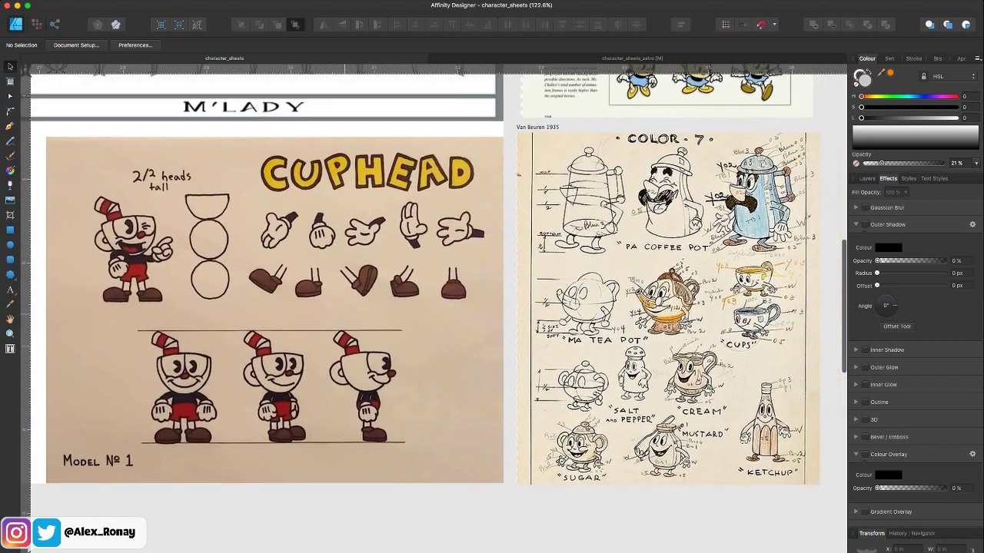
scroll(420, 275, "right", 2)
scroll(643, 246, "right", 3)
scroll(643, 246, "up", 4)
scroll(643, 246, "down", 2)
scroll(643, 246, "down", 2)
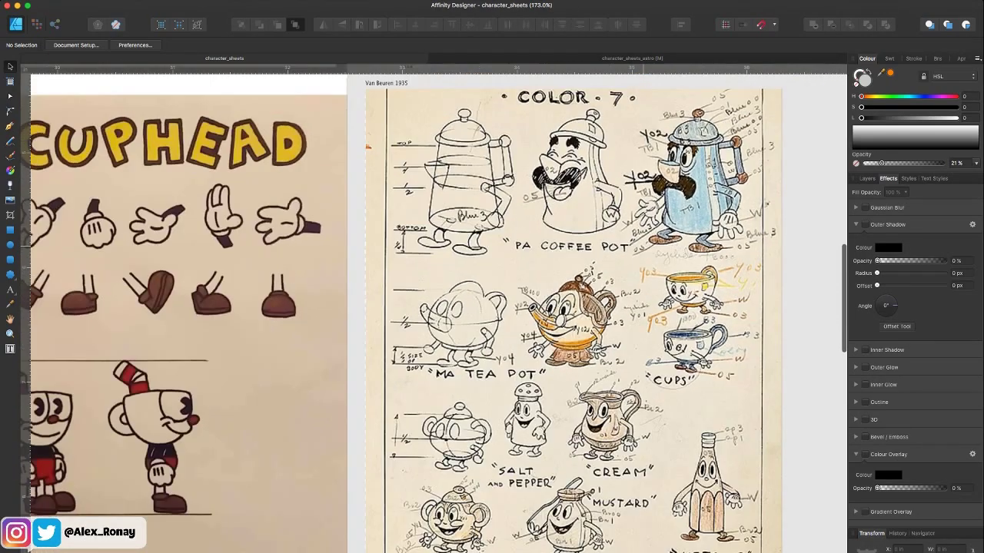
scroll(644, 246, "left", 3)
scroll(644, 246, "down", 2)
scroll(433, 308, "down", 3)
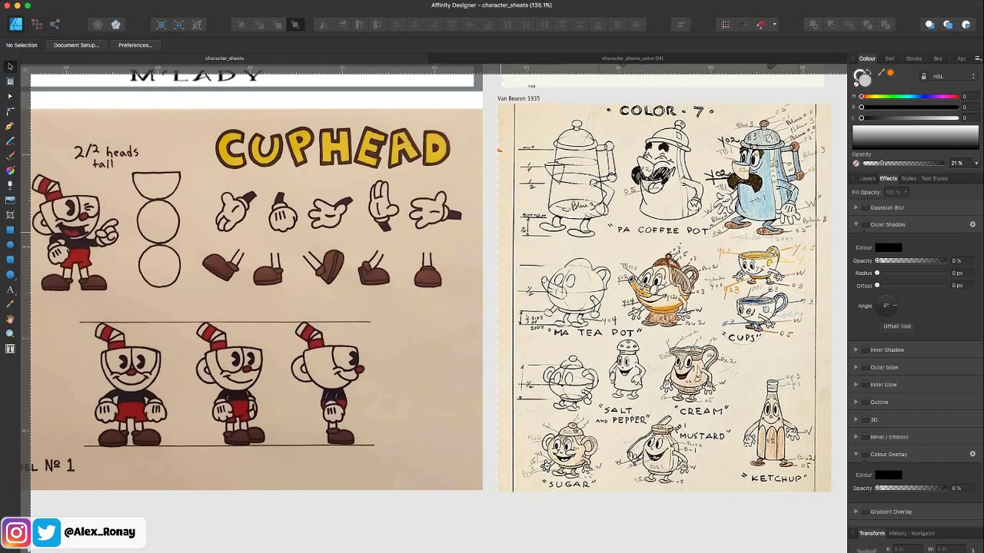
scroll(434, 309, "left", 2)
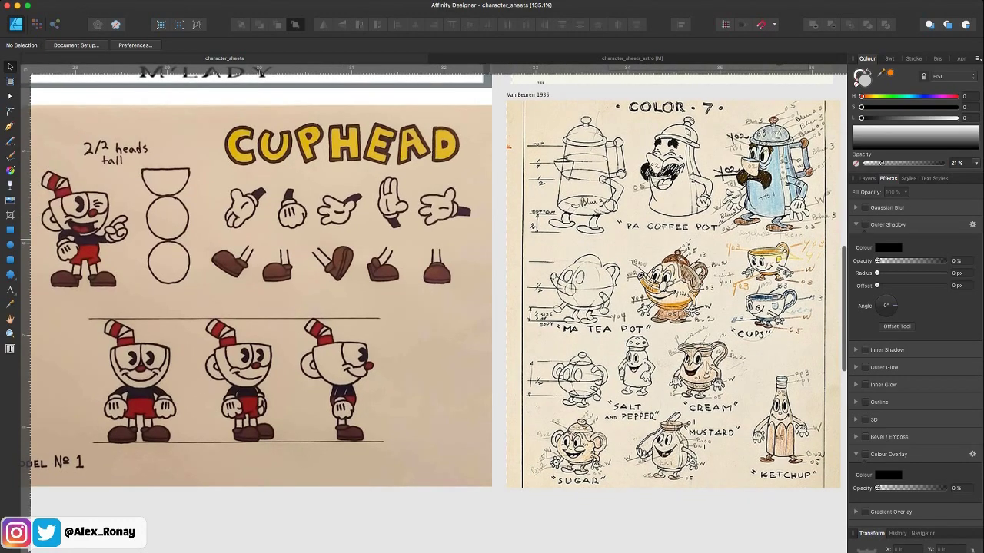
Step: Examine the Ms. Chalice page on the cuphead artboard, including its description, rough sketches and colored poses
scroll(433, 299, "up", 10)
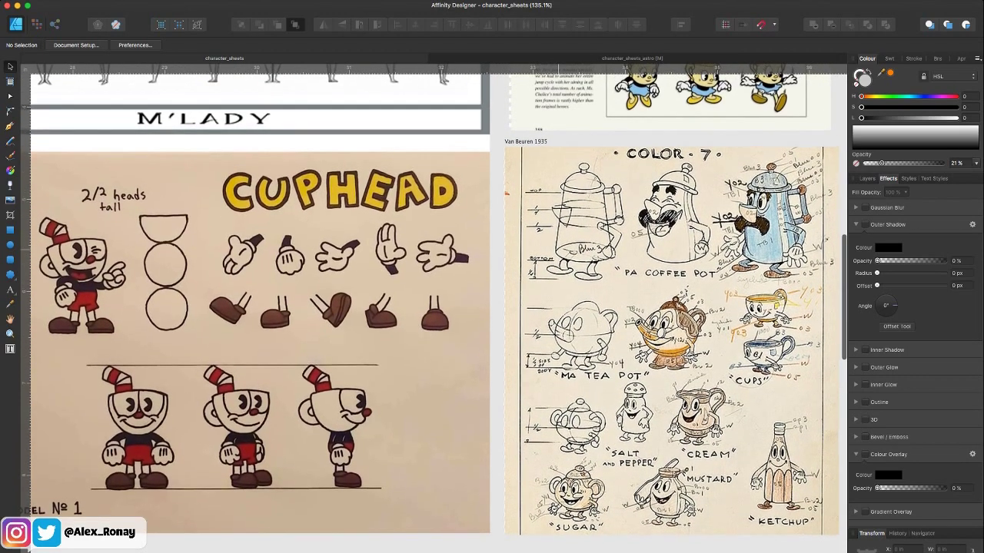
scroll(433, 299, "right", 3)
scroll(434, 299, "up", 7)
scroll(434, 299, "right", 3)
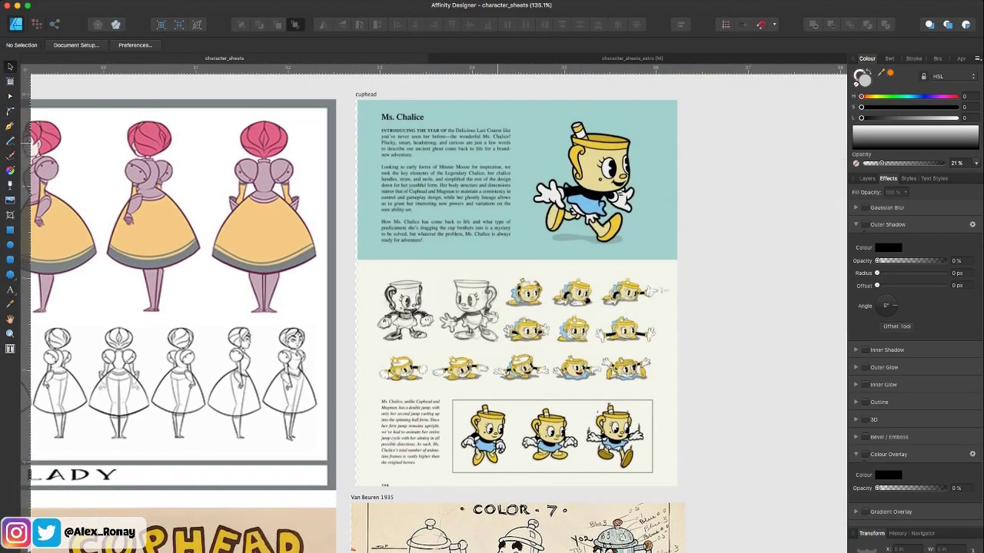
scroll(495, 146, "up", 5)
scroll(433, 308, "down", 2)
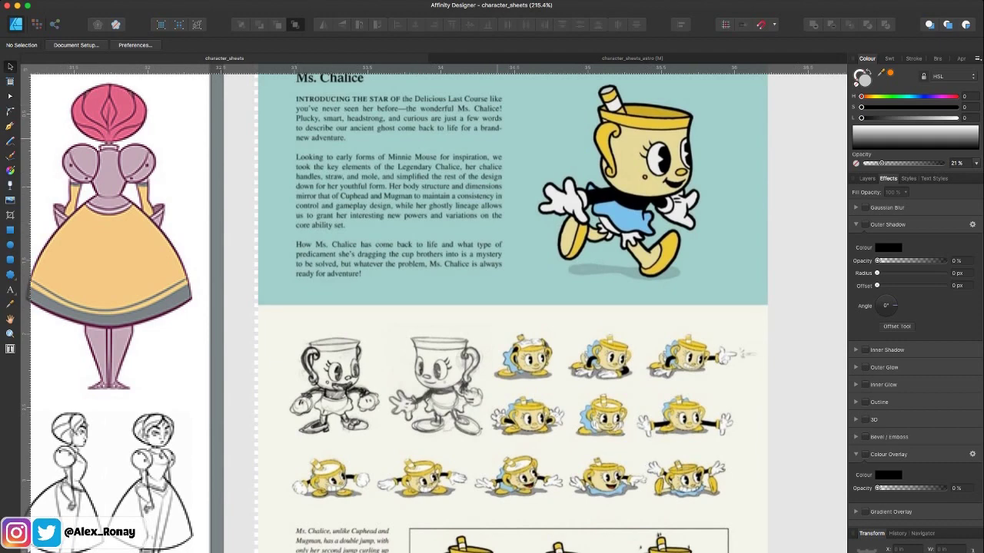
scroll(412, 290, "down", 1)
scroll(423, 231, "up", 2)
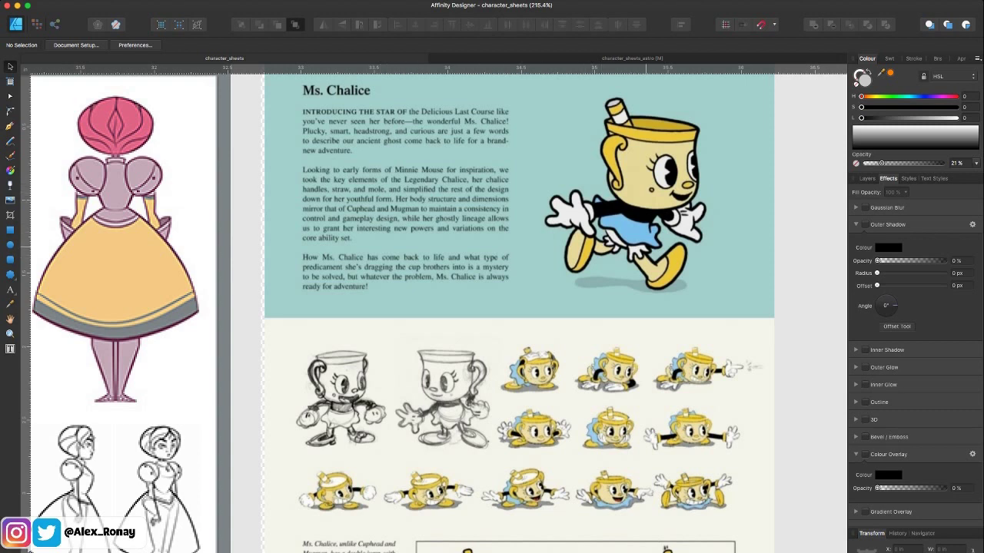
scroll(646, 246, "down", 2)
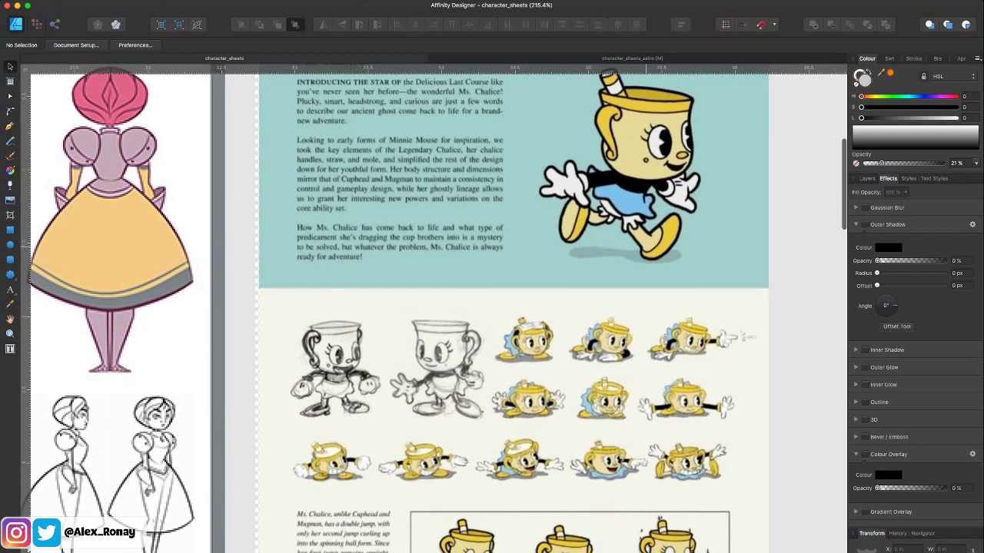
scroll(646, 247, "down", 2)
scroll(645, 247, "right", 1)
scroll(436, 308, "right", 1)
scroll(436, 307, "down", 1)
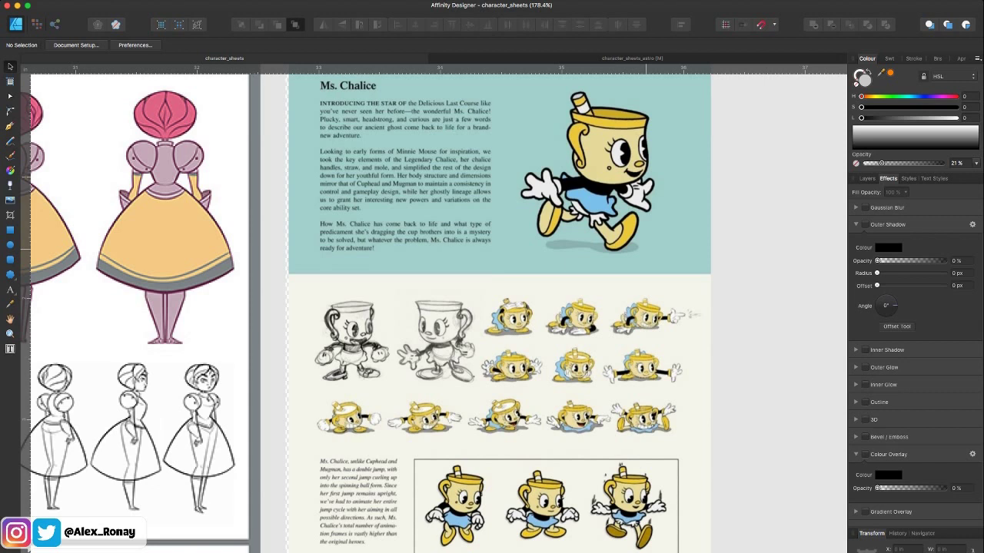
scroll(419, 308, "up", 1)
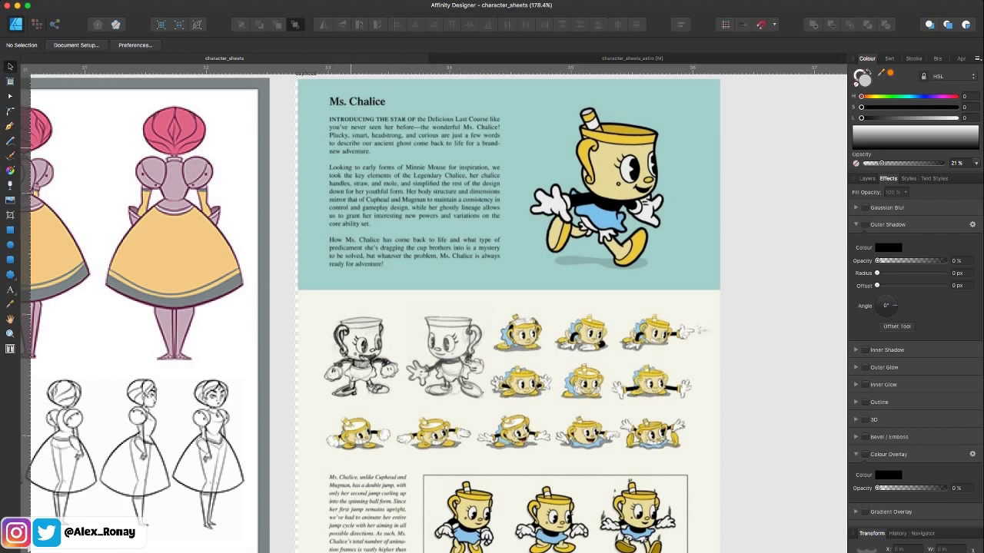
Step: Inspect Ms. Chalice's introduction text and running pose up close, along with the rough sketches and small action poses below them
scroll(471, 132, "up", 5)
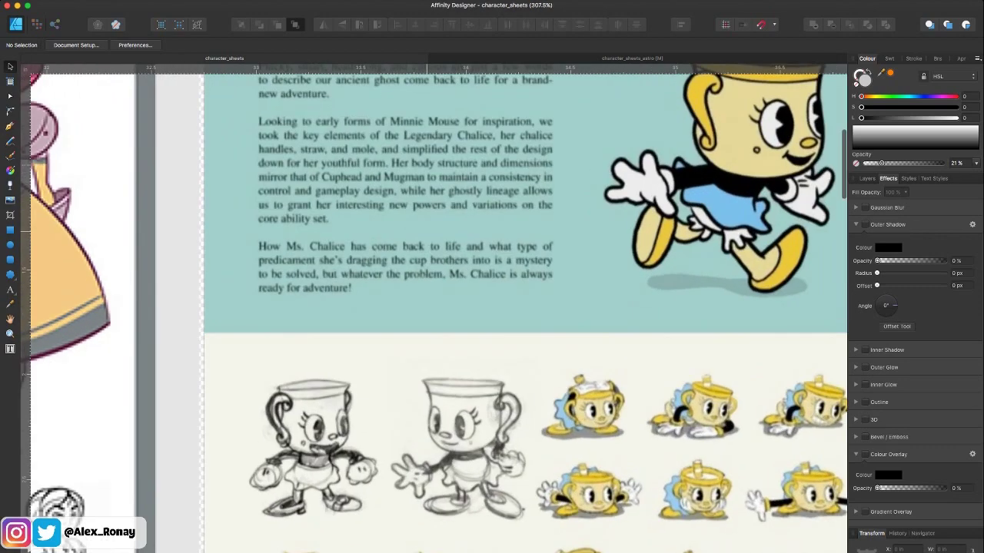
scroll(426, 232, "up", 1)
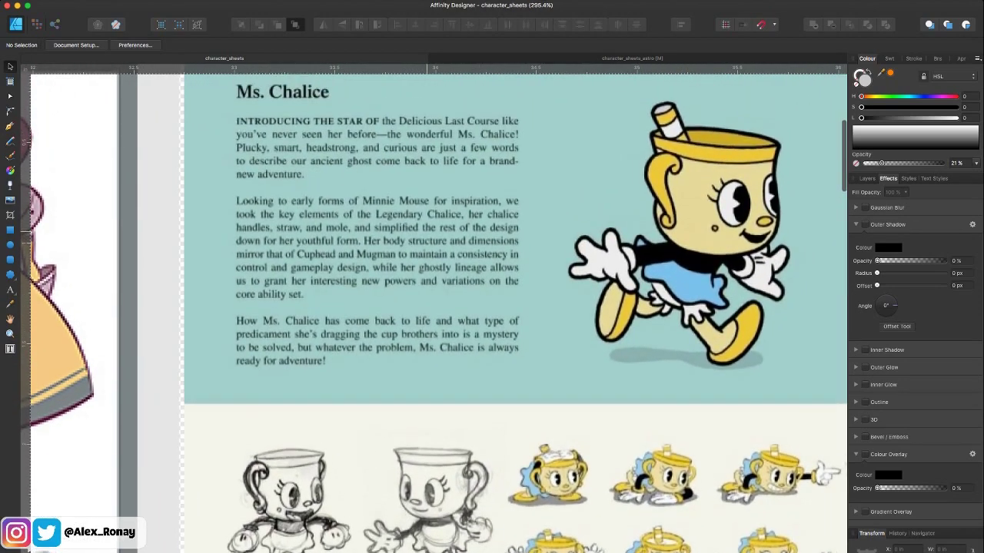
scroll(382, 215, "down", 4)
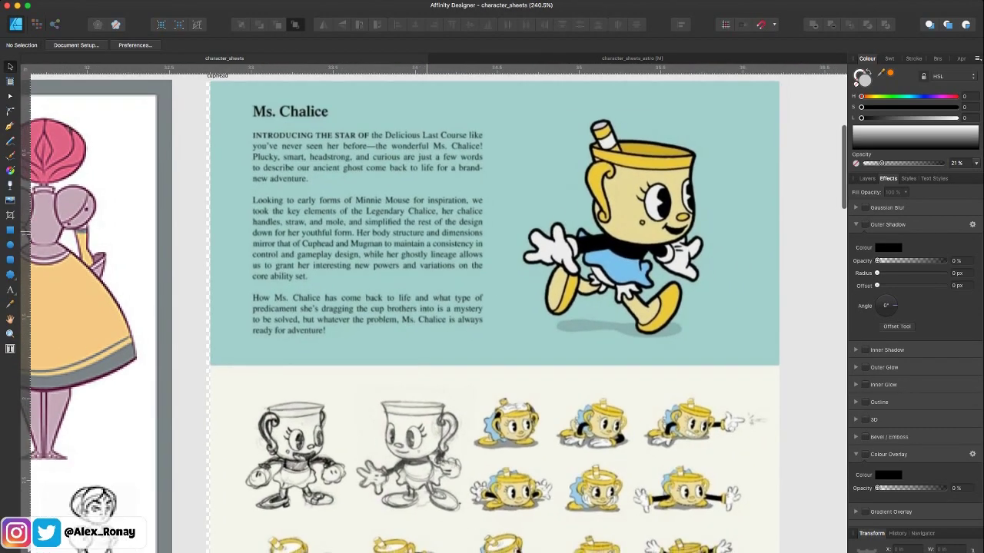
scroll(461, 308, "down", 2)
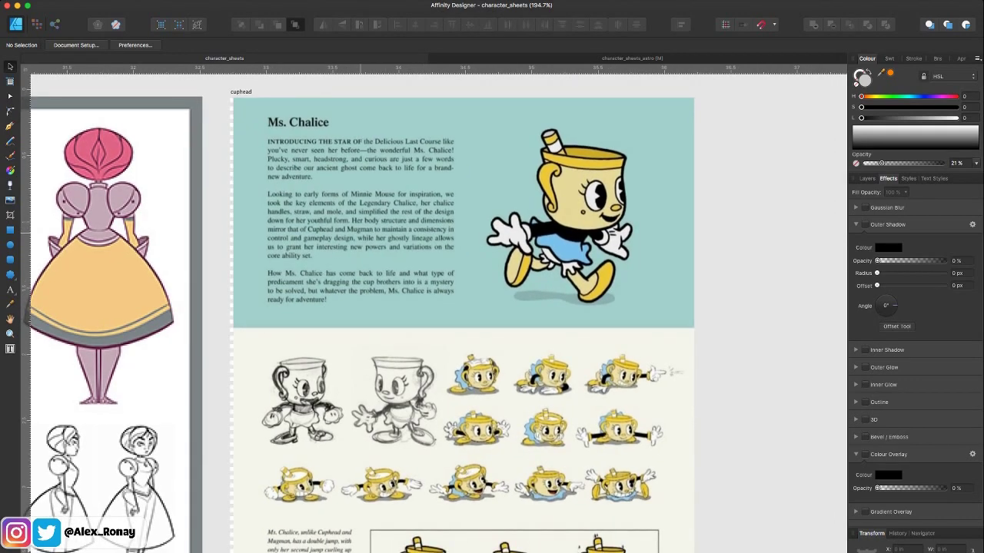
scroll(438, 308, "down", 10)
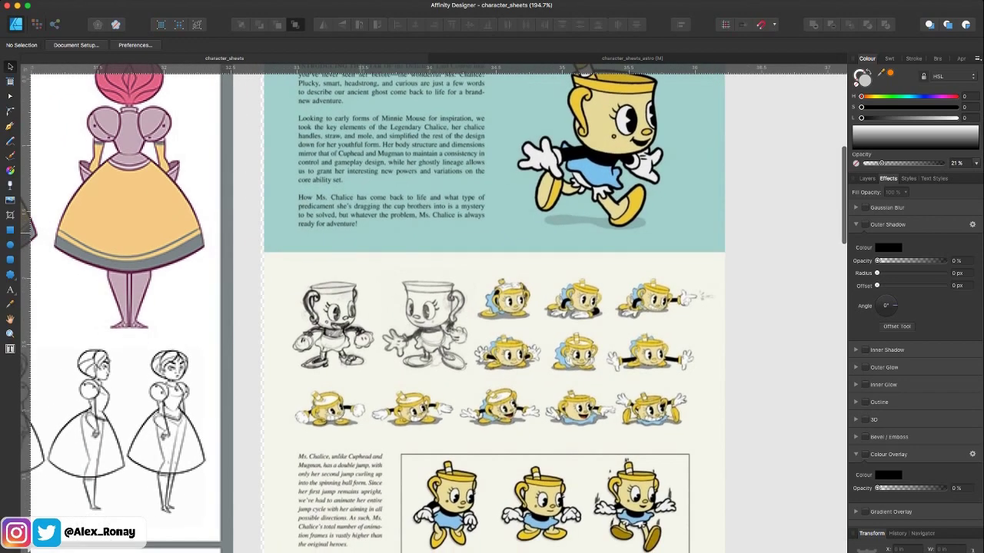
Step: Compare the Van Beuren 1935 sheet's coffee pot, tea pot, cups and condiment characters, including their proportion guides and handwritten color codes
scroll(360, 234, "down", 4)
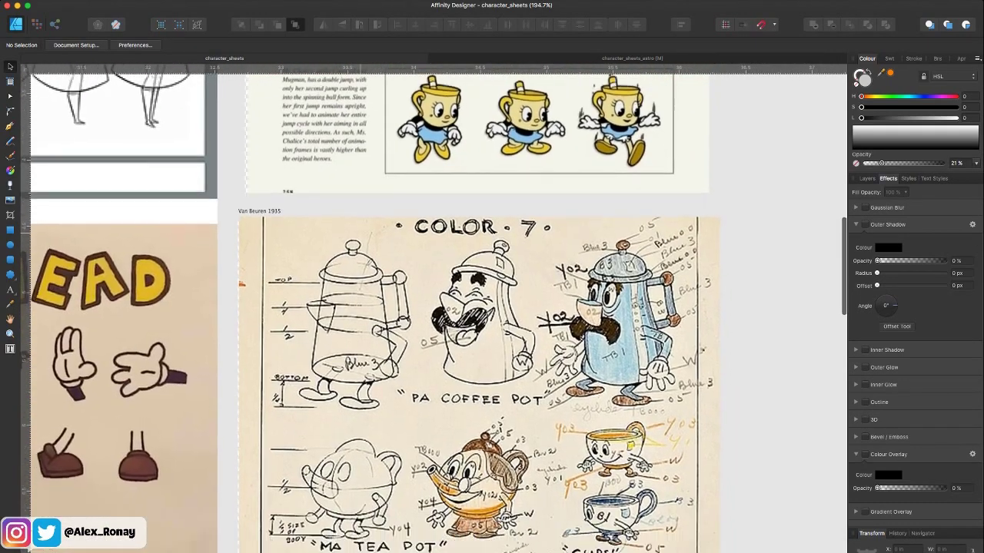
scroll(361, 233, "down", 1)
scroll(476, 308, "down", 5)
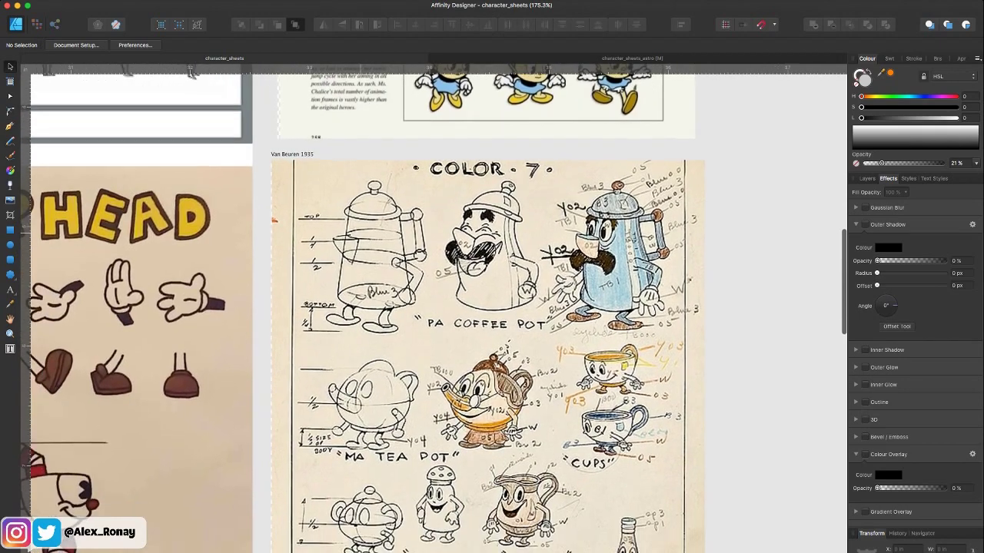
scroll(438, 307, "down", 3)
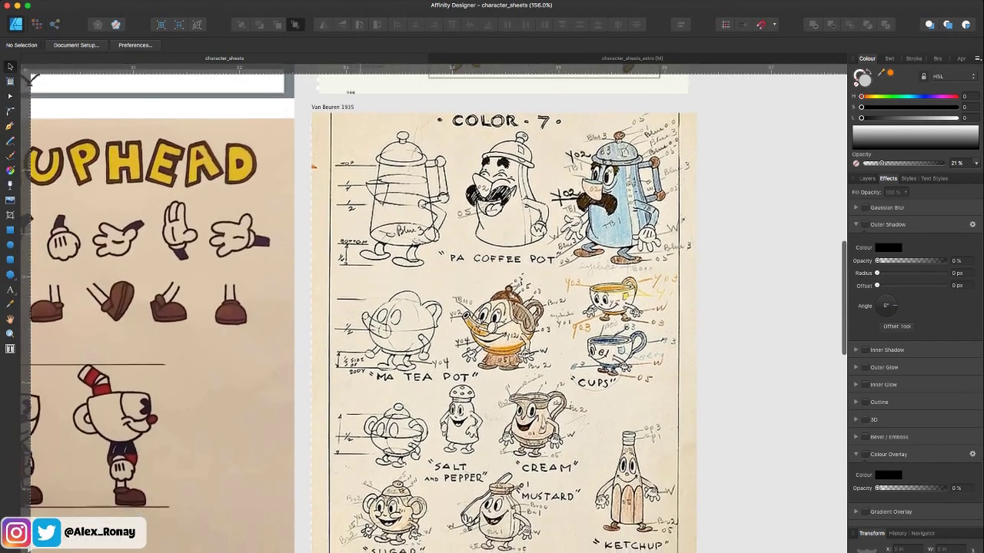
Step: Examine the M'Lady sheet's five-view colored turnaround, black silhouette, head expressions and line-art rotation
scroll(439, 307, "up", 5)
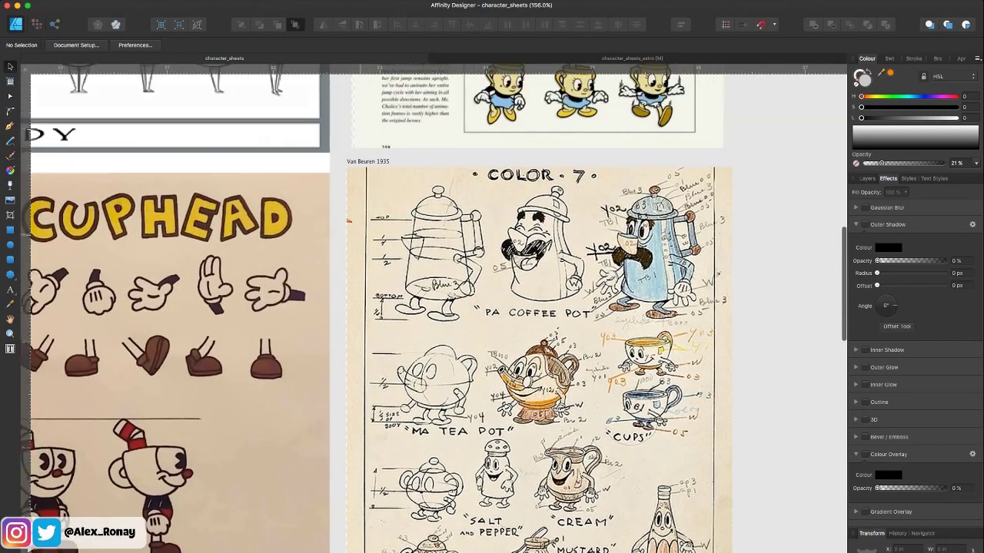
scroll(438, 307, "up", 6)
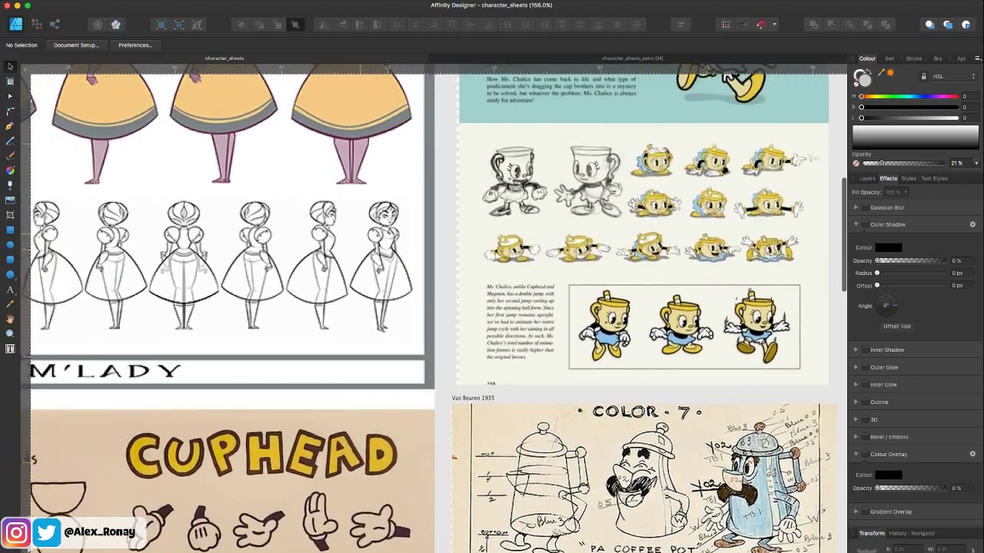
scroll(434, 307, "up", 3)
scroll(434, 308, "left", 3)
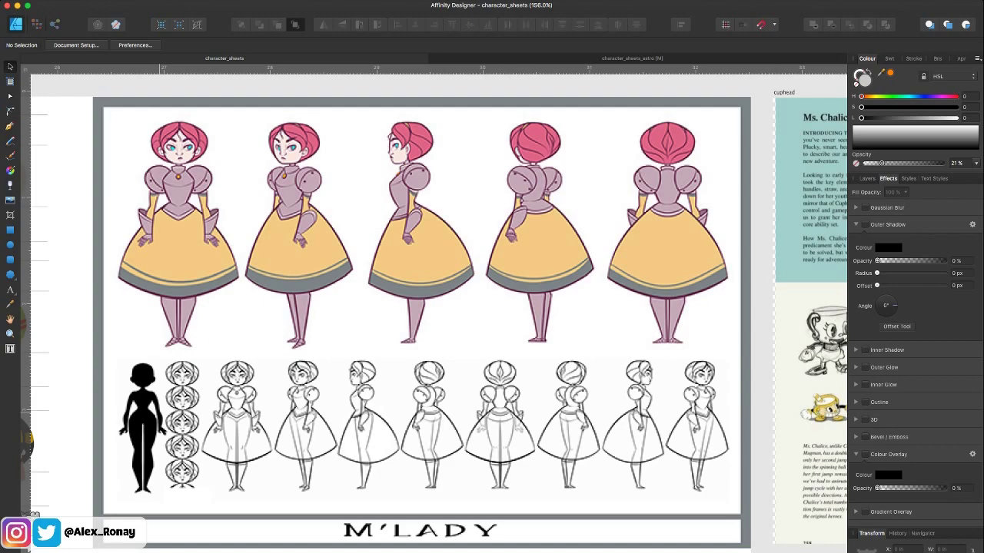
Step: Examine the Kingdom Island insect sheet on Artboard3, comparing the beige, green and black characters' views and expressions along the guide lines
scroll(434, 308, "down", 4)
scroll(434, 307, "left", 10)
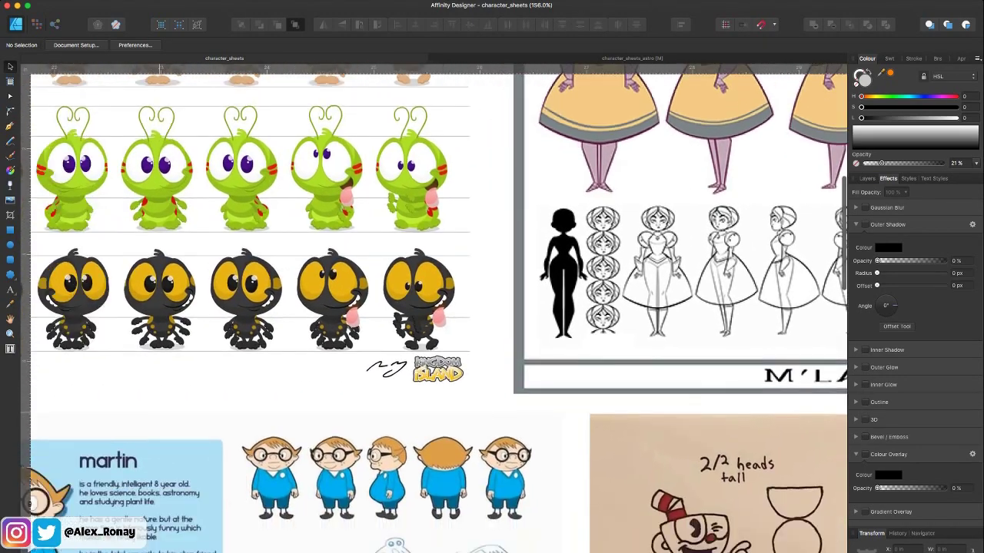
scroll(160, 413, "down", 2)
scroll(159, 414, "left", 4)
scroll(159, 413, "up", 6)
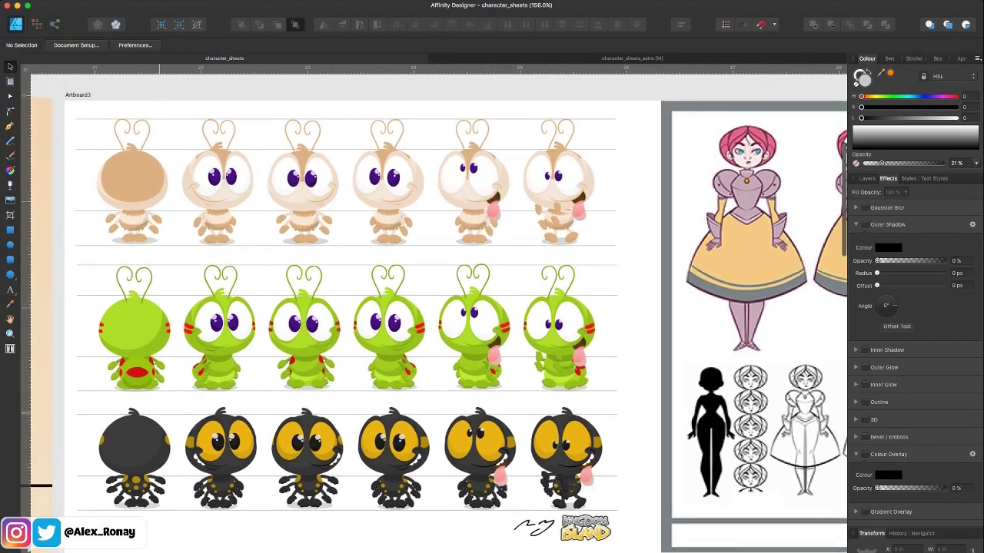
scroll(438, 308, "left", 2)
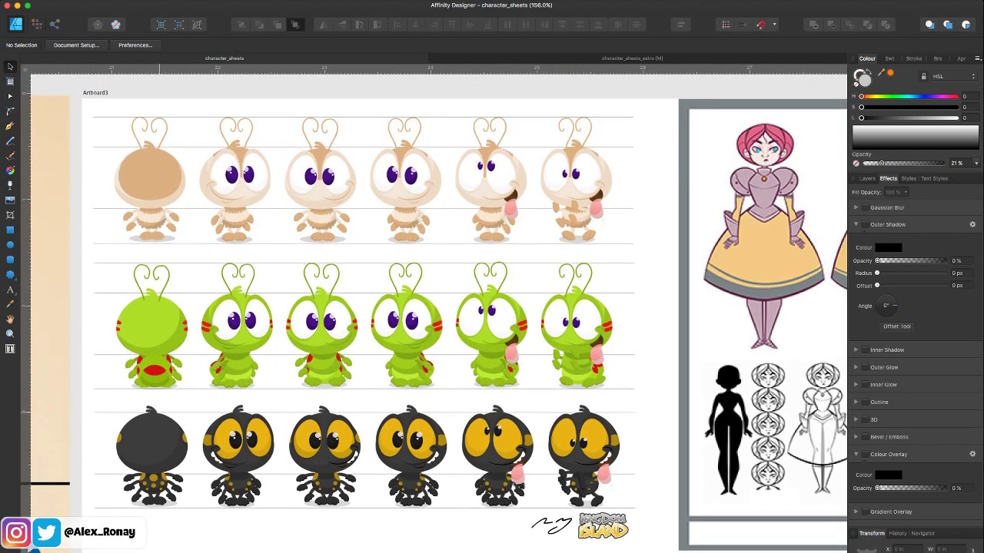
scroll(438, 307, "down", 1)
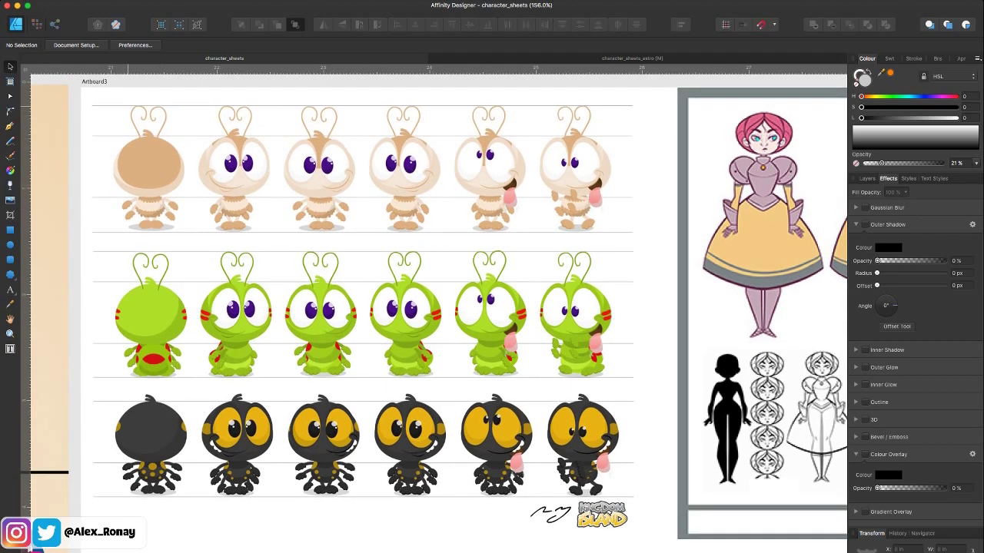
Step: Inspect the beige insect's front and three-quarter views up close, checking how head, eyes and body align with the horizontal guides
scroll(146, 127, "up", 1)
scroll(146, 127, "up", 2)
scroll(146, 127, "down", 1)
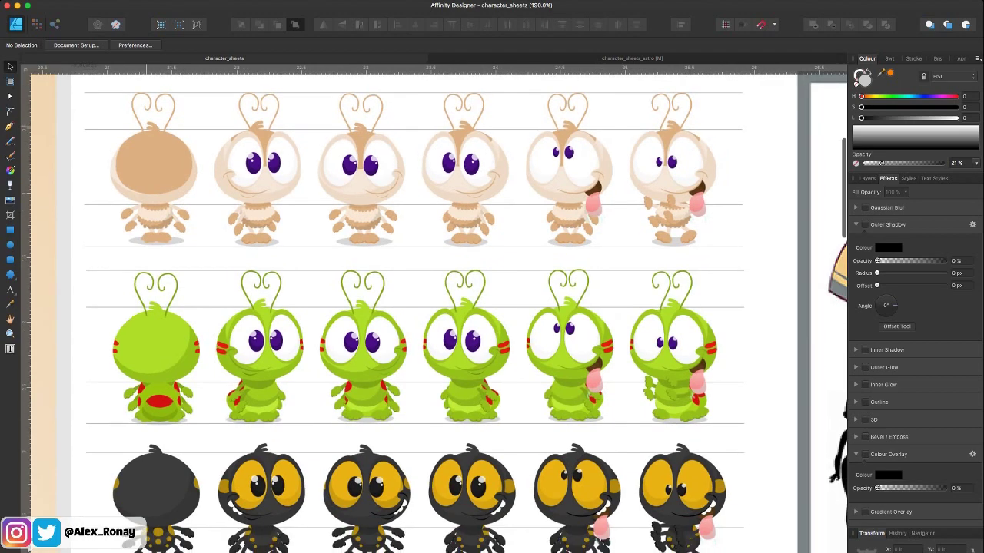
scroll(342, 115, "up", 5)
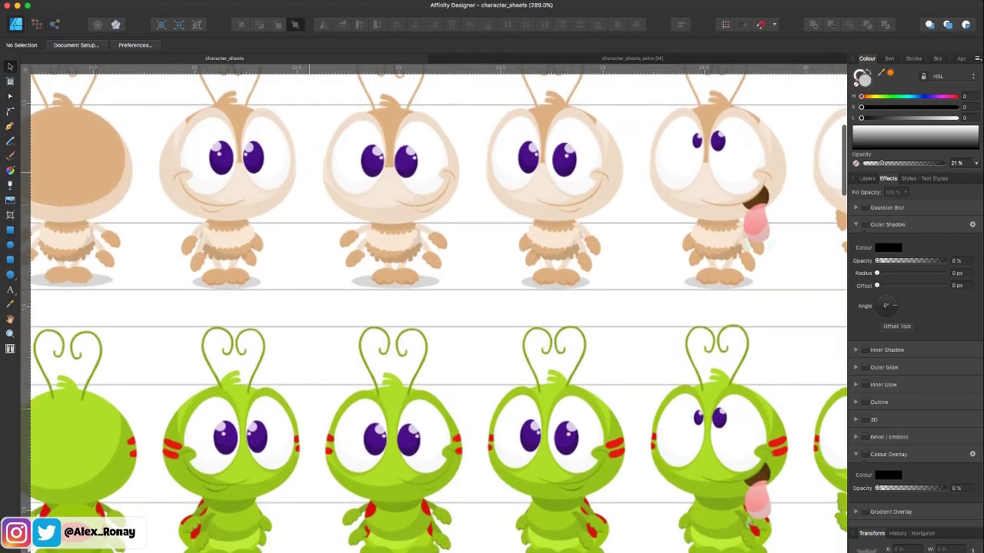
scroll(331, 85, "up", 6)
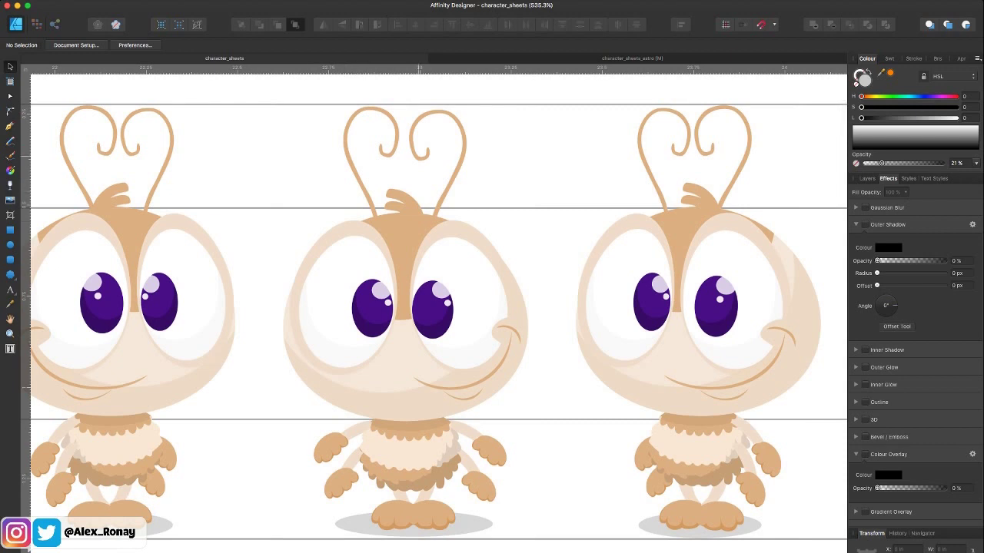
scroll(434, 302, "down", 1)
scroll(434, 302, "left", 1)
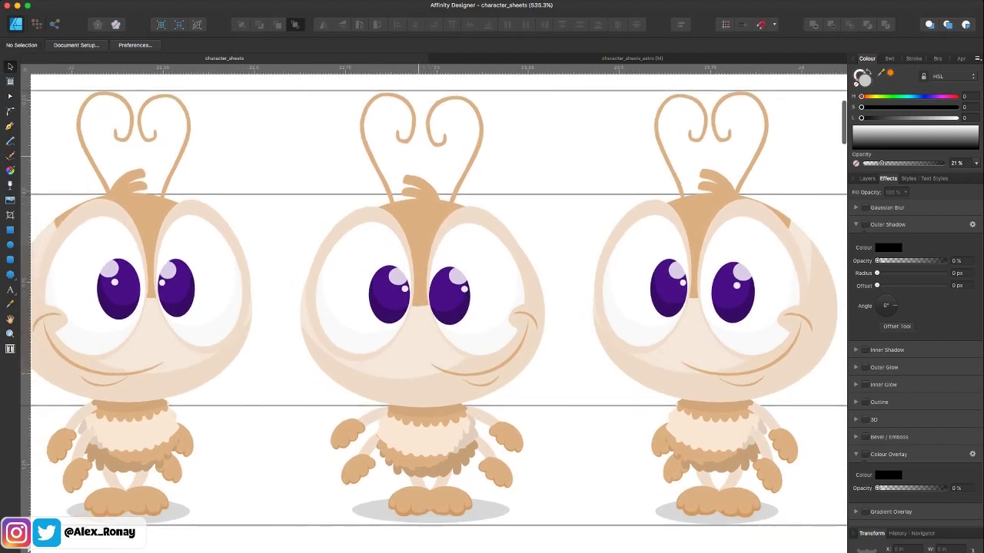